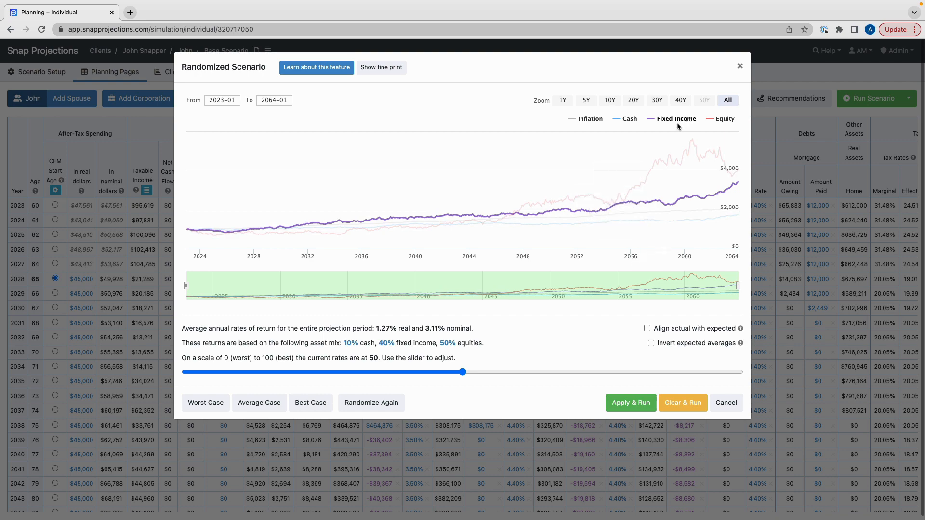
Close the randomized rates dialog and review the base plan's TFSA asset mix and its yearly projections through age 100
click(741, 67)
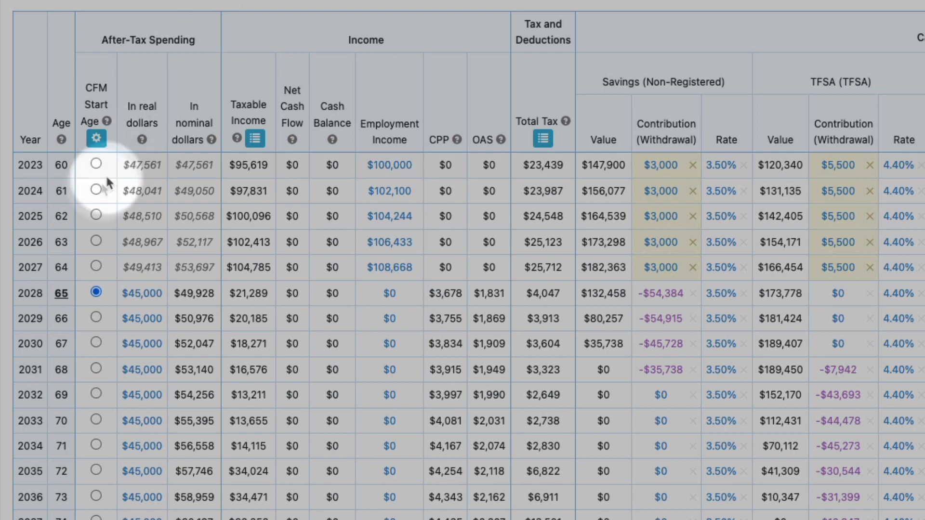
mouse_move(56, 292)
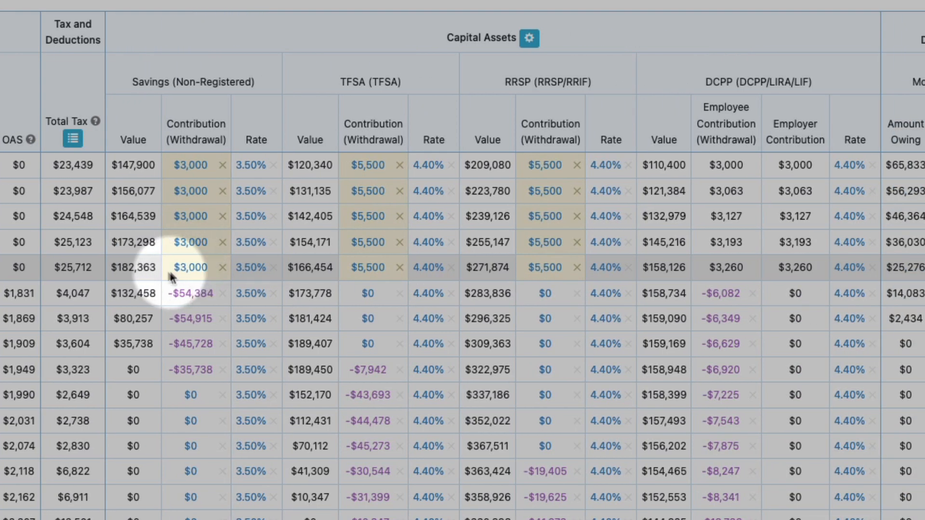
click(423, 170)
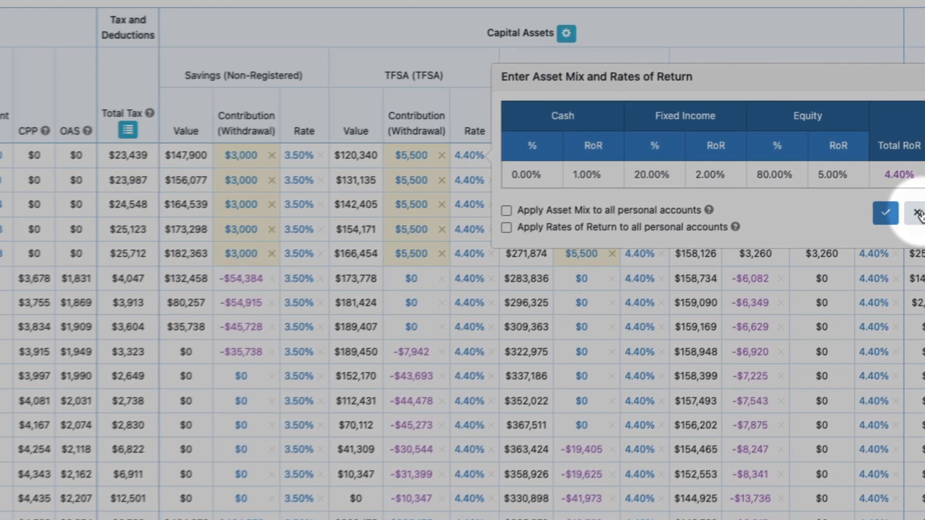
click(895, 224)
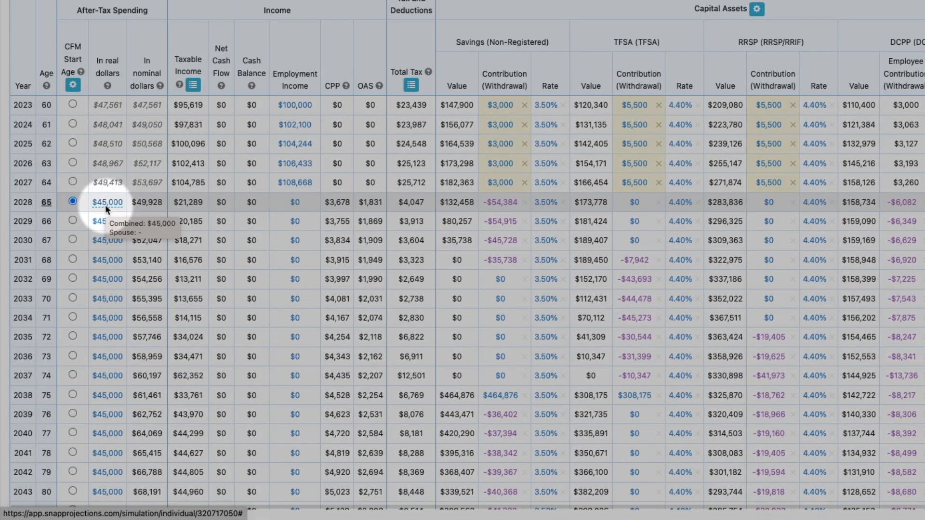
scroll(105, 204, down, 10)
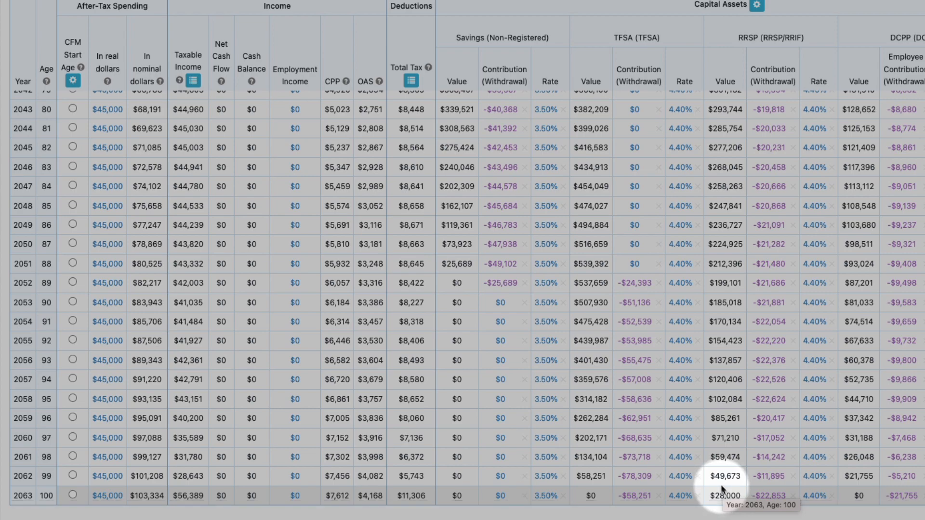
scroll(547, 304, up, 10)
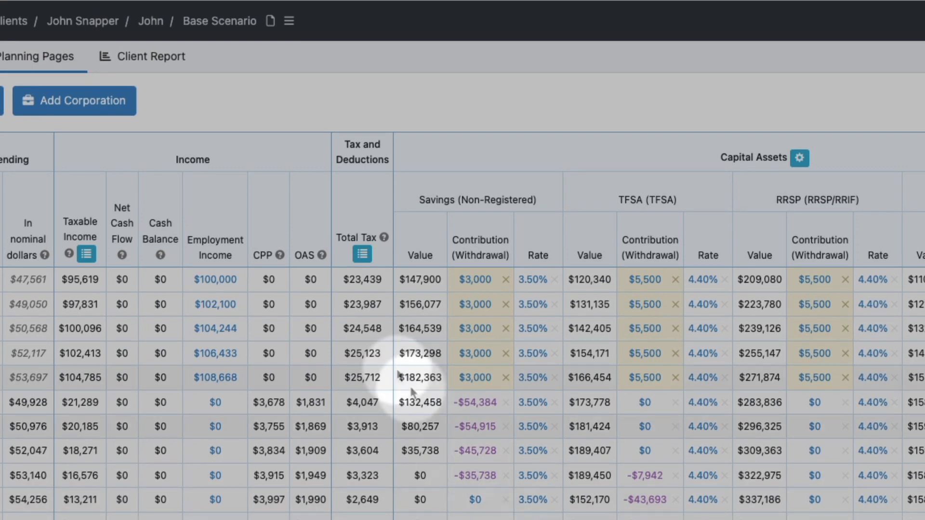
Copy the Base Scenario and rename the copy as "Randomized Scenario"
click(295, 24)
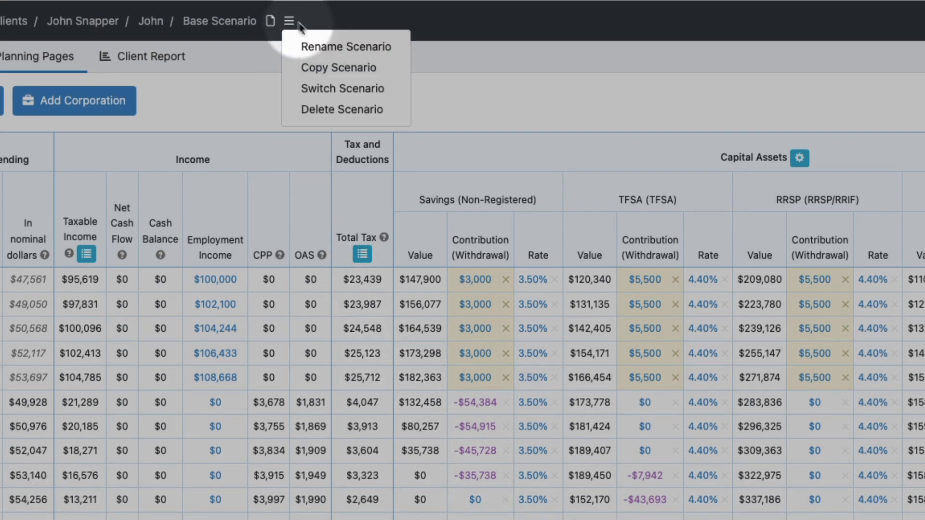
click(292, 70)
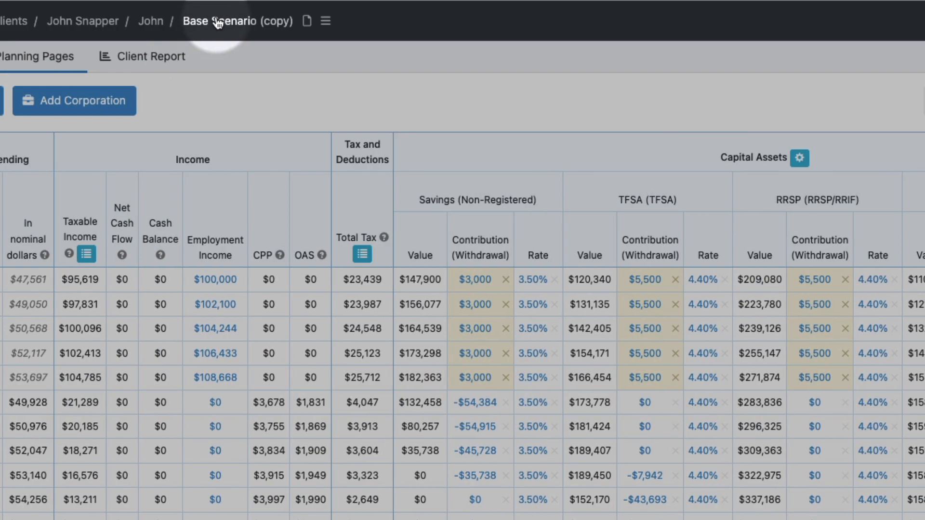
click(221, 22)
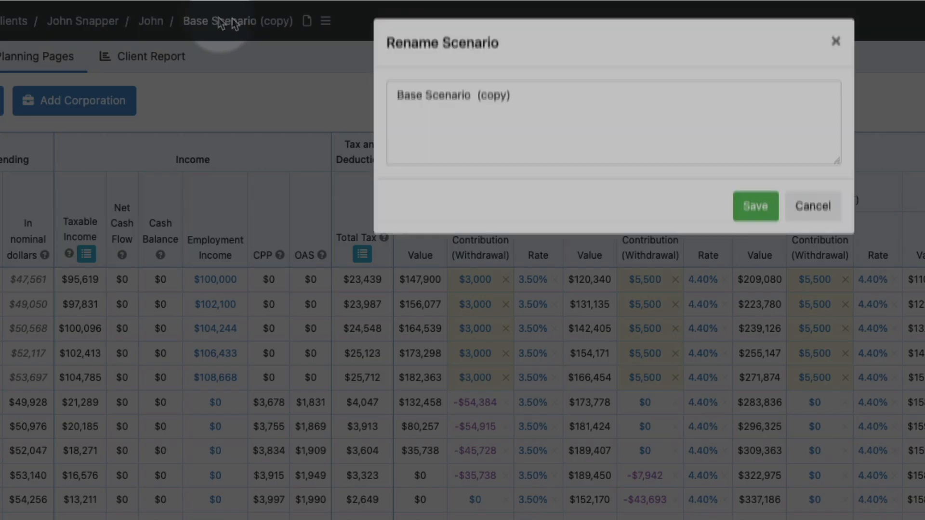
drag(522, 96, 392, 97)
text(Randomized Scenario)
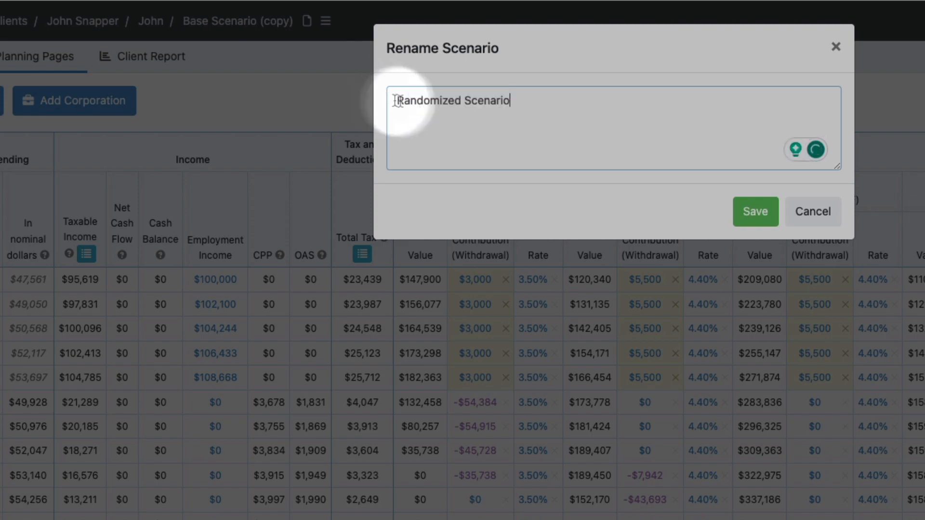
click(755, 212)
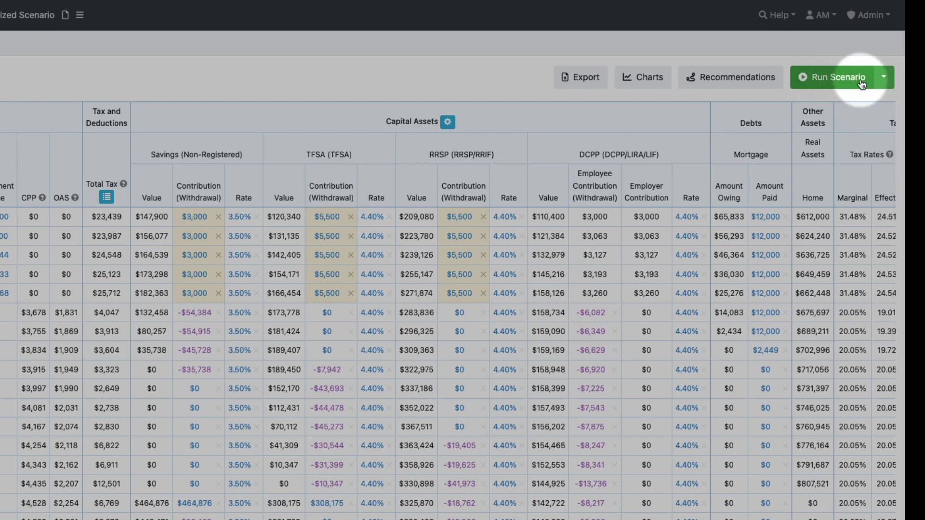
Start a randomized stress test for the copied scenario and set the cash share of its asset mix to 0%
click(884, 78)
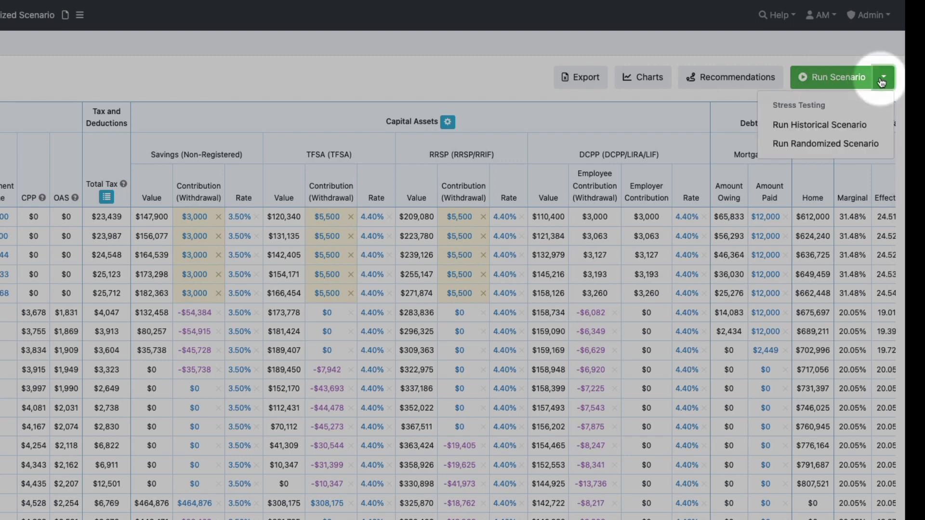
click(816, 143)
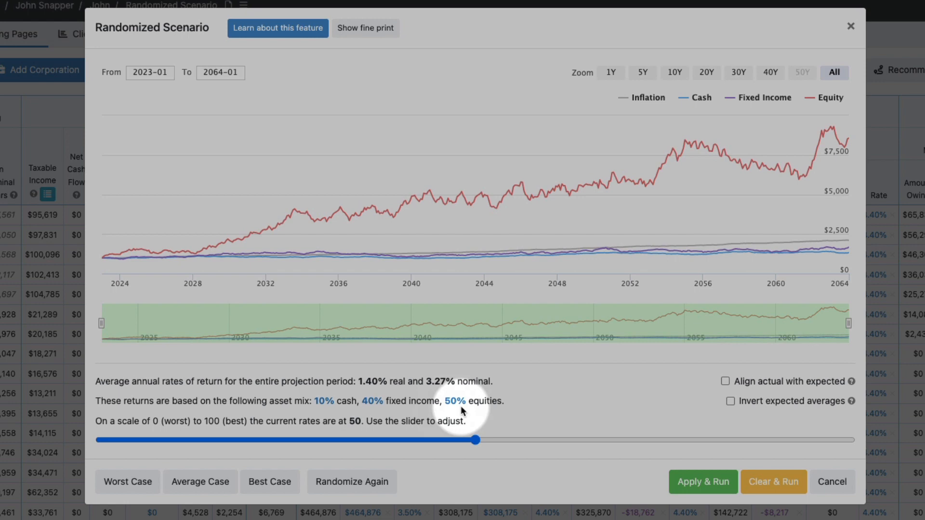
click(324, 401)
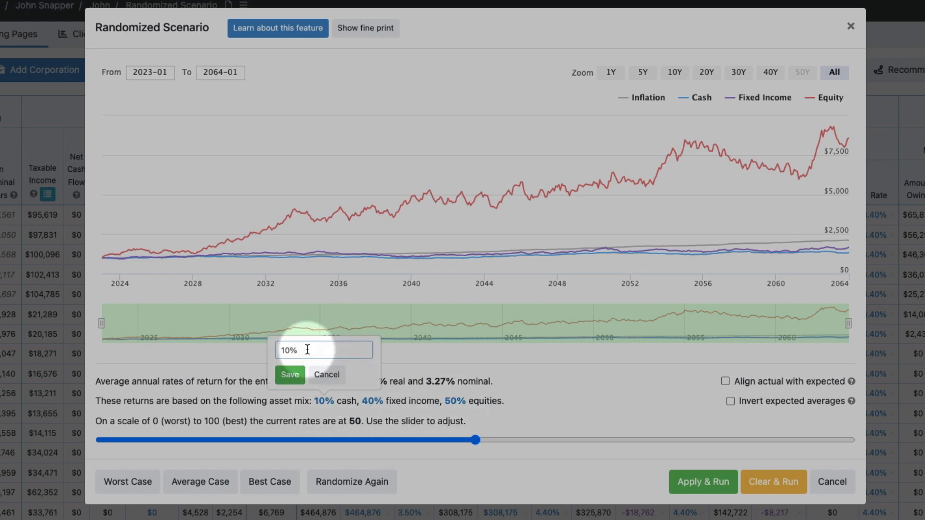
drag(301, 350, 281, 350)
text(0)
click(290, 376)
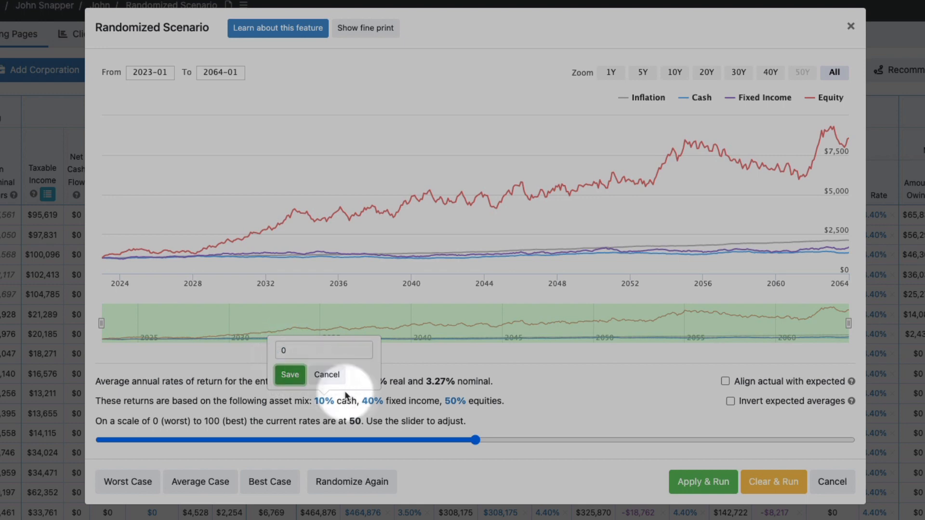
Set the fixed income share of the asset mix to 20% and update the randomized rates
click(369, 400)
drag(352, 353, 296, 352)
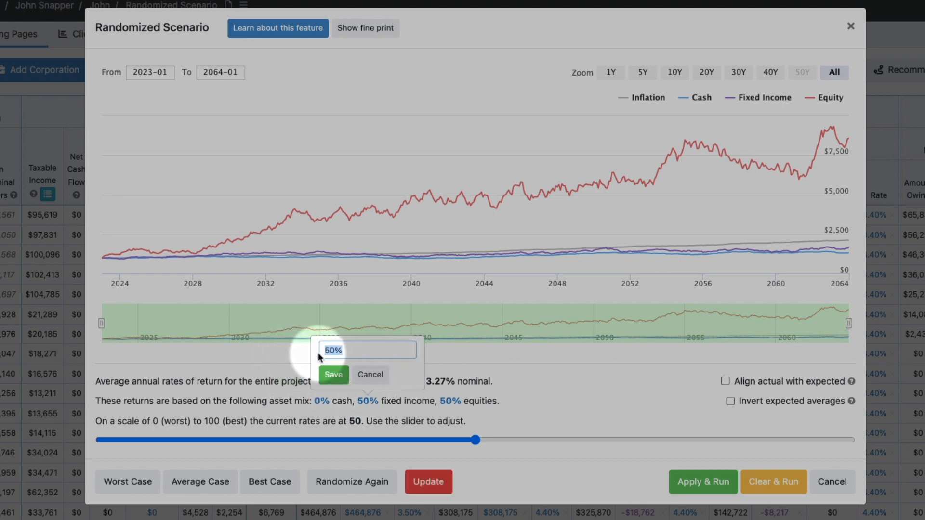
text(20)
click(329, 376)
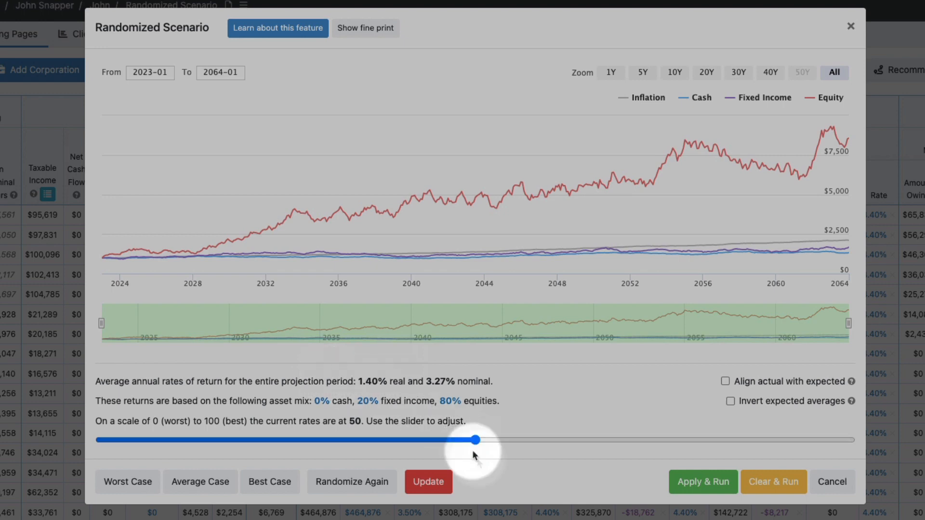
click(428, 483)
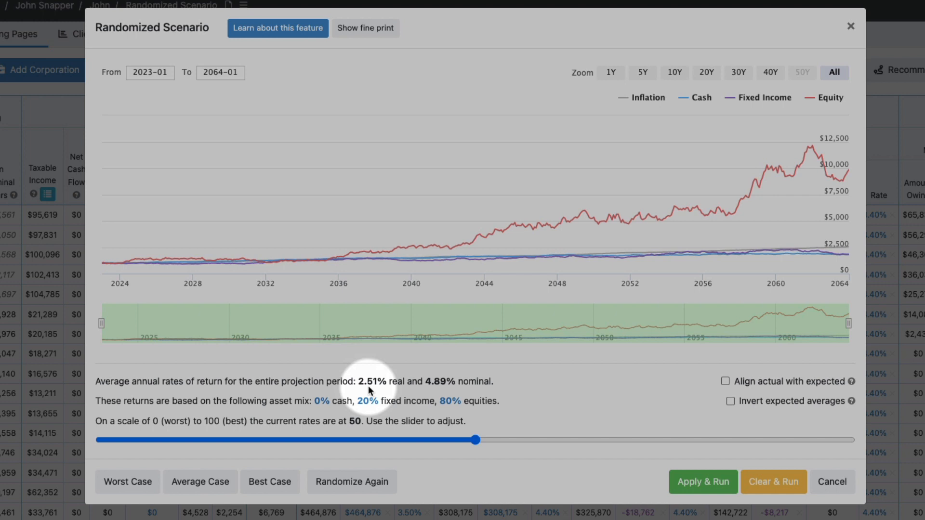
Set the worst-to-best return scale to 20, update the rates, and apply them to the scenario run
drag(476, 440, 247, 438)
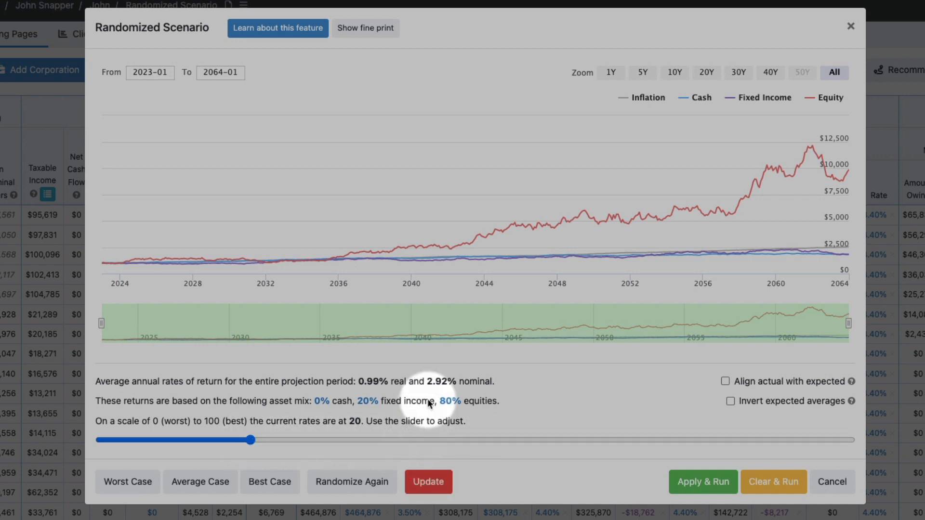
click(429, 484)
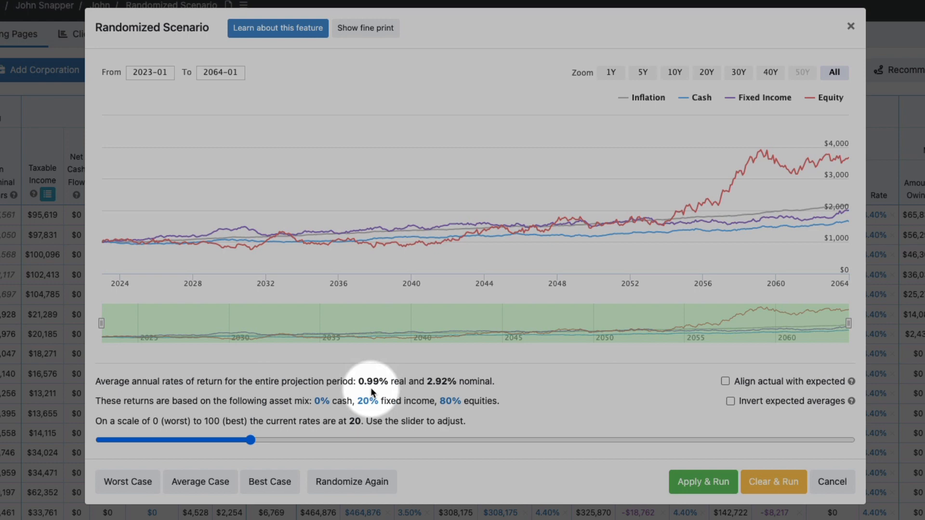
click(698, 491)
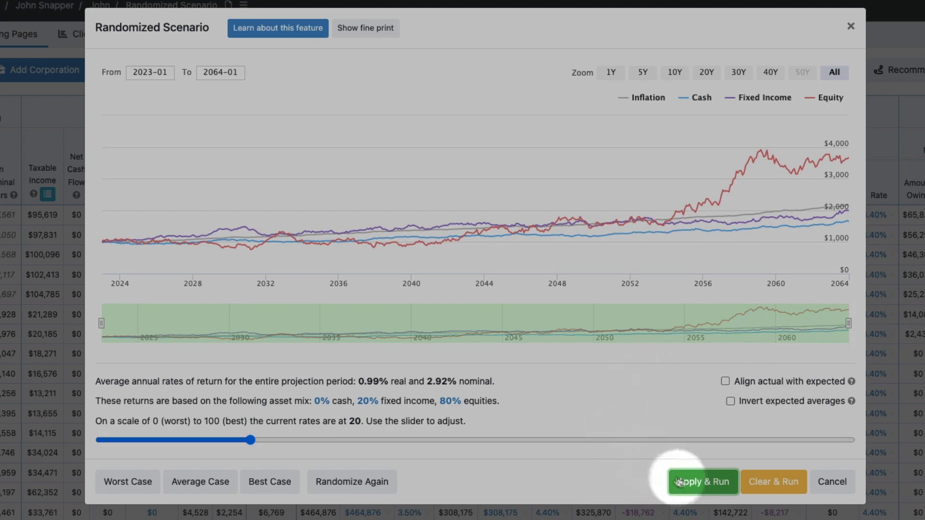
click(683, 479)
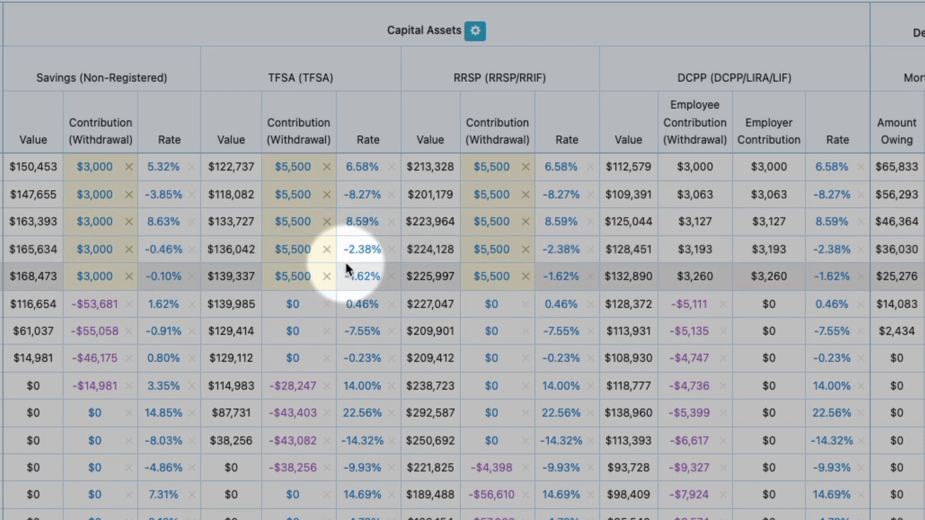
Examine the 2023 asset mix and rate of return breakdowns for the Savings and TFSA accounts without changing them
mouse_move(346, 268)
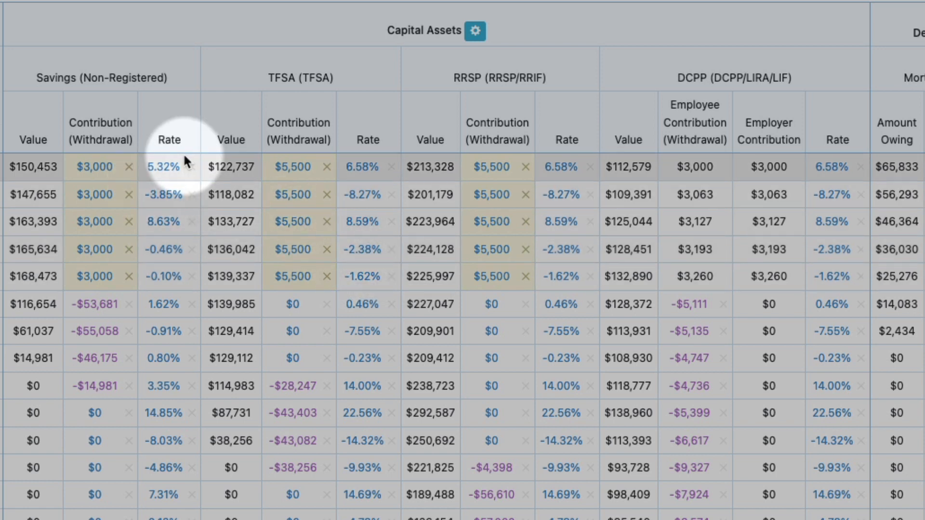
click(164, 169)
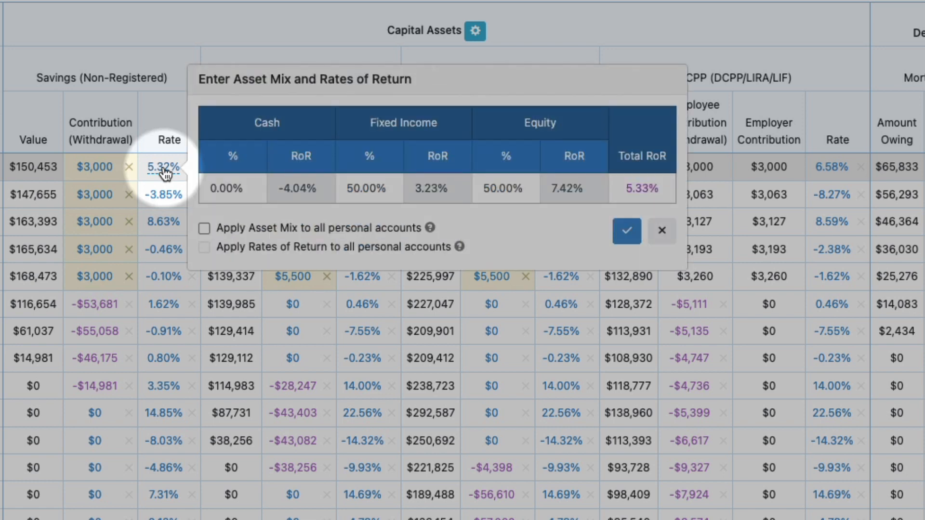
click(662, 230)
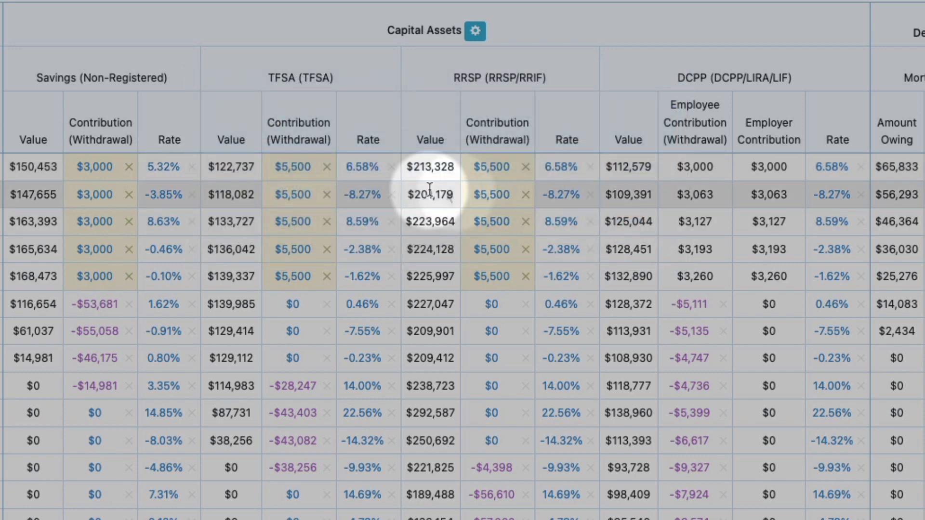
click(361, 171)
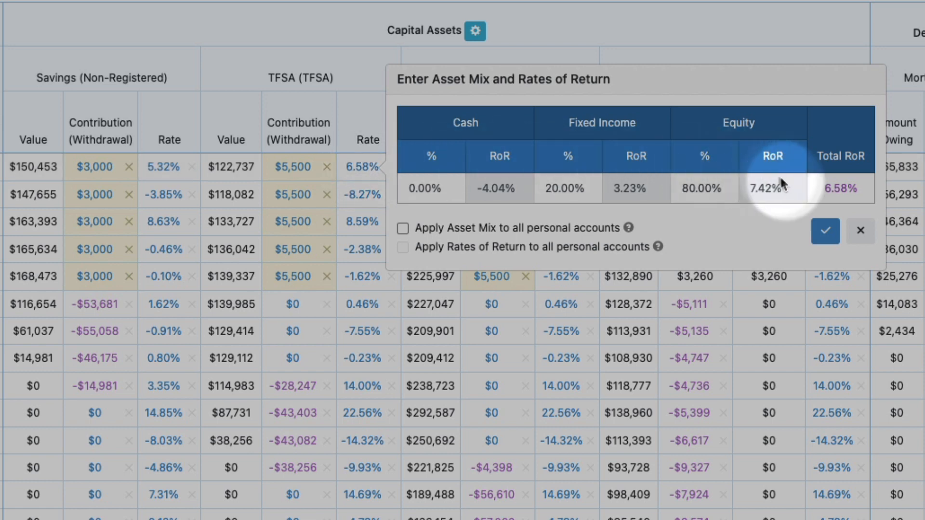
click(860, 231)
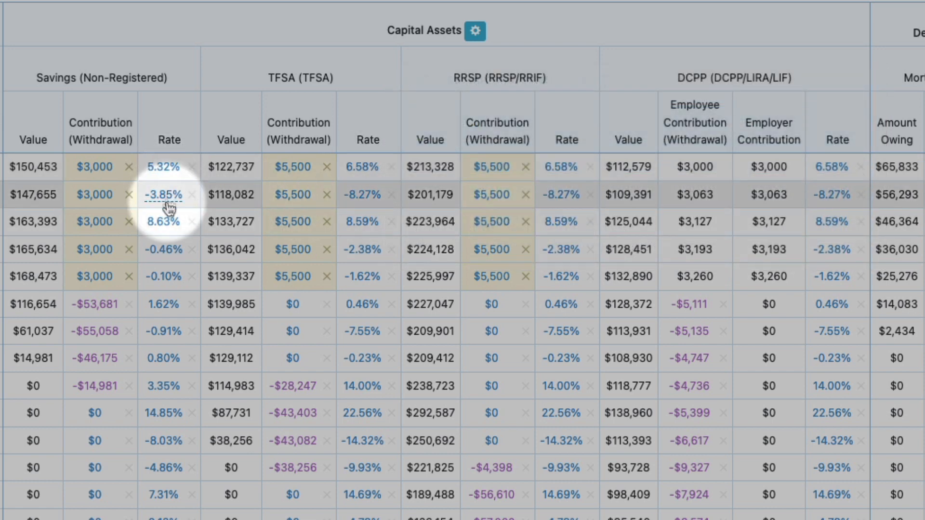
Review the randomized projections through age 100 and examine the Net Worth chart for the shortfall years
scroll(165, 304, down, 3)
scroll(168, 305, down, 7)
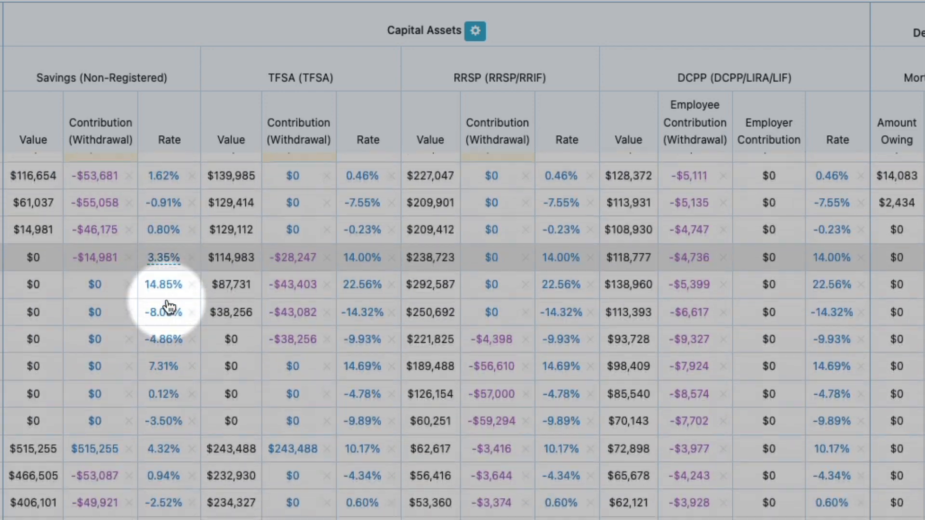
scroll(167, 304, down, 9)
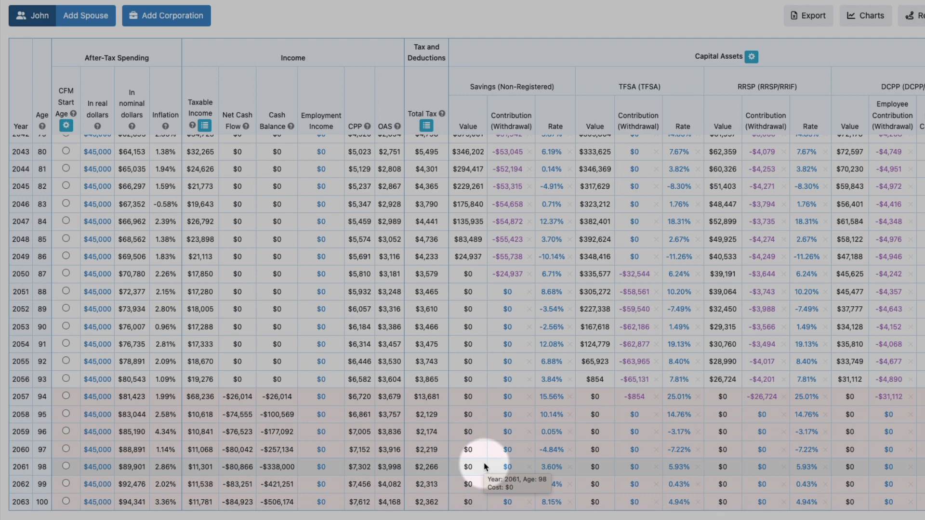
click(861, 19)
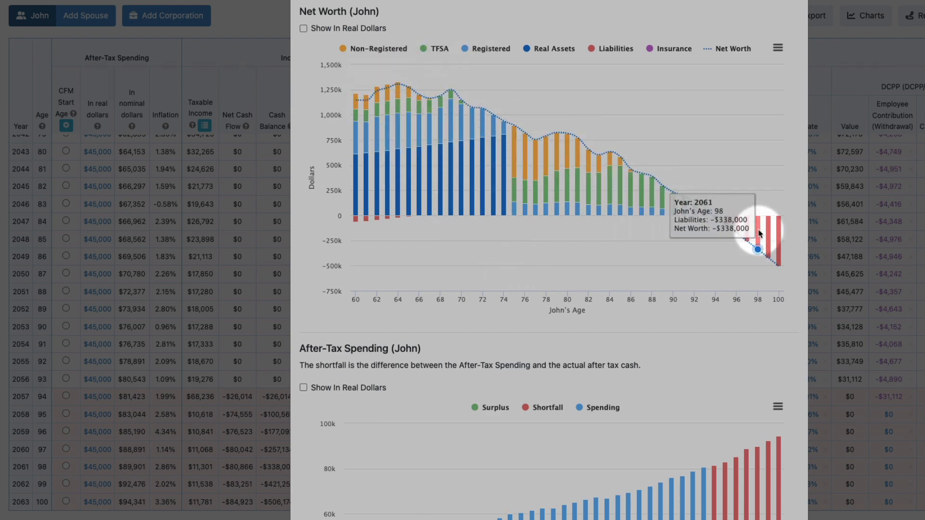
click(893, 194)
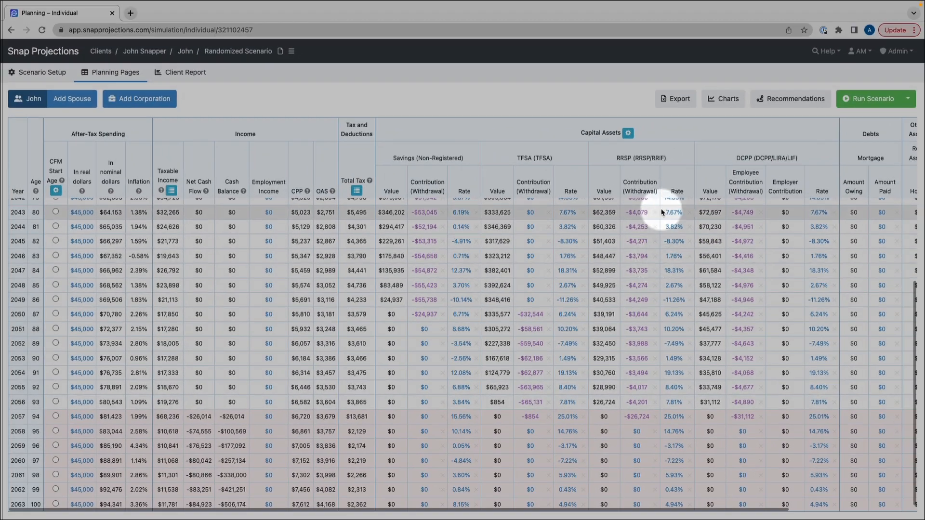
Reopen the randomized stress test to examine its rates chart, and close it without making changes
click(908, 98)
click(839, 149)
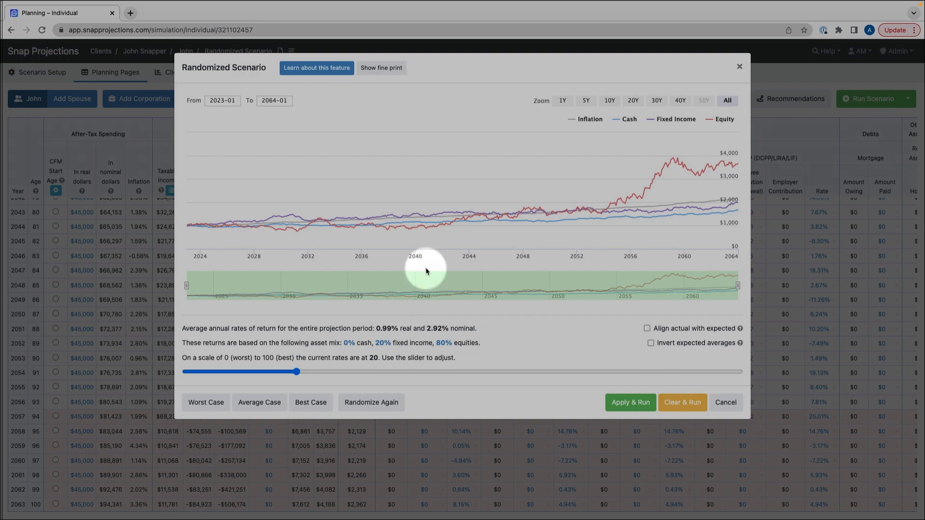
mouse_move(413, 245)
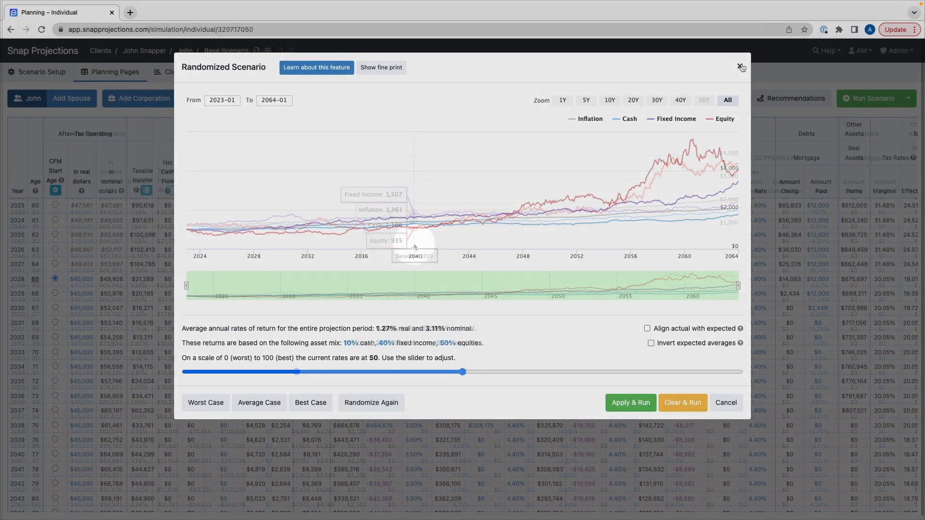
click(740, 66)
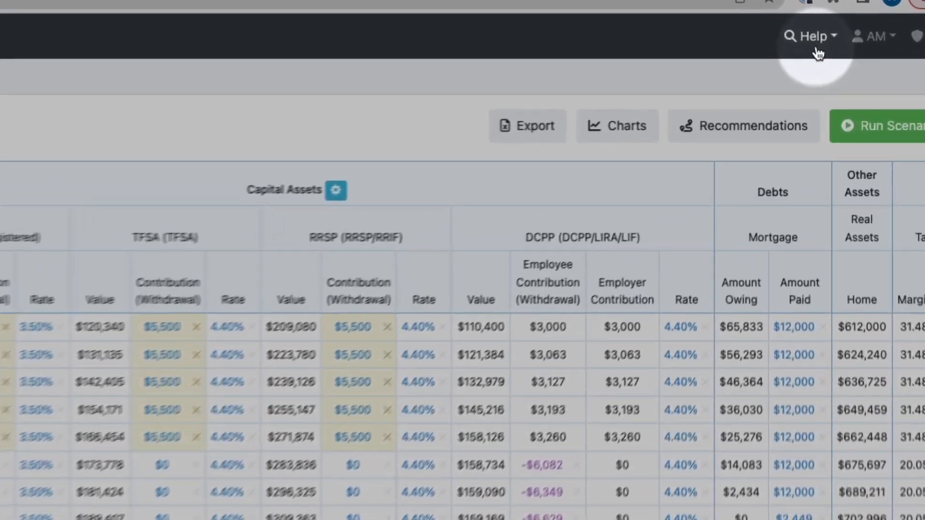
Open the help resources to find the documentation on Randomized Scenarios
click(830, 58)
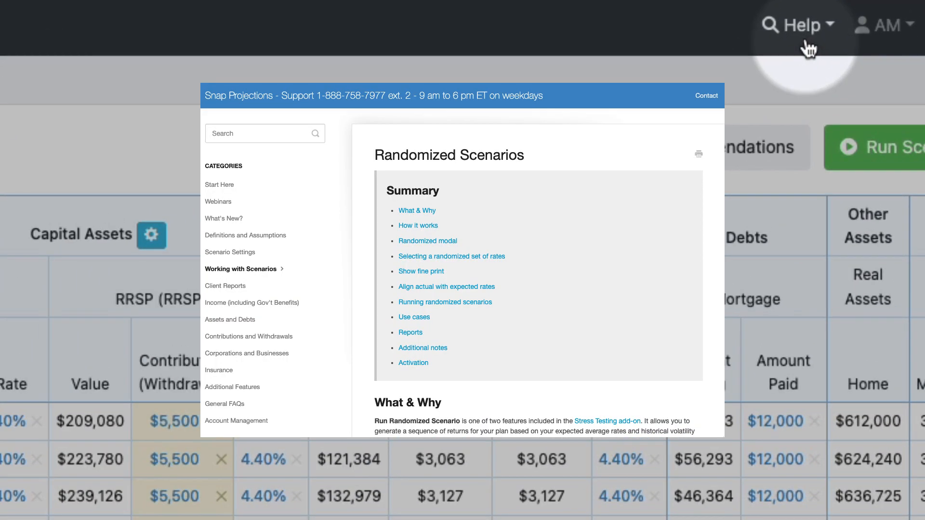